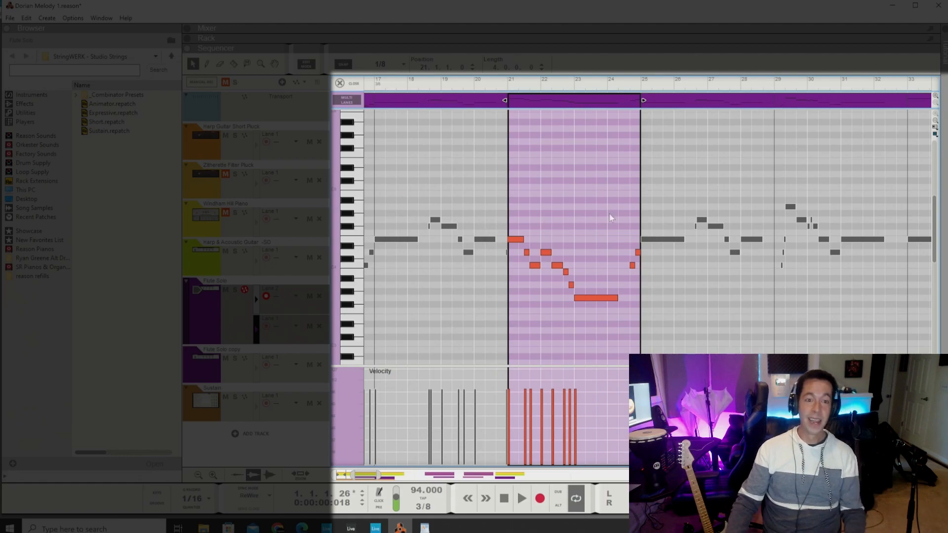
Step: Compare the flute melody phrases starting at bars 29, 17, 21 and 25, checking their opening notes
{"action": "left_click", "coordinate": [806, 102]}
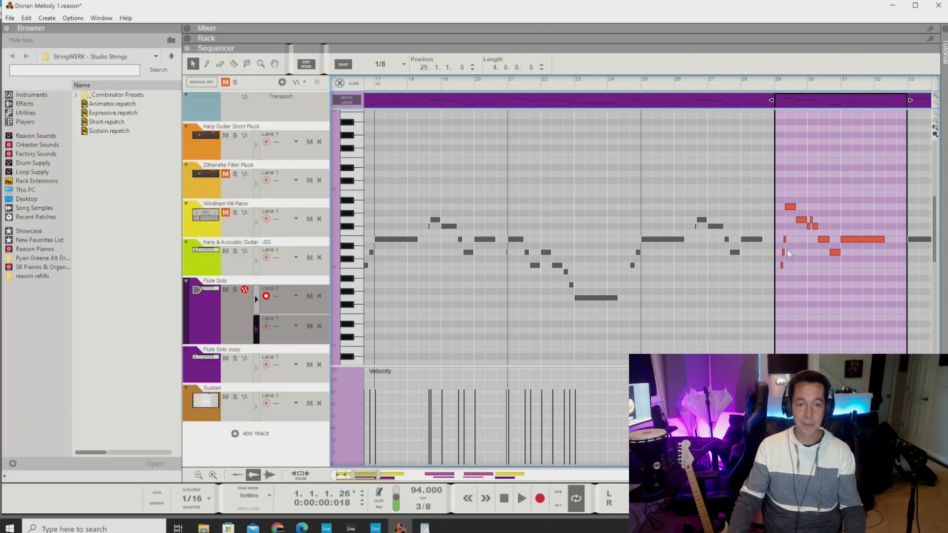
{"action": "scroll", "coordinate": [683, 223], "scroll_direction": "left", "scroll_amount": 1}
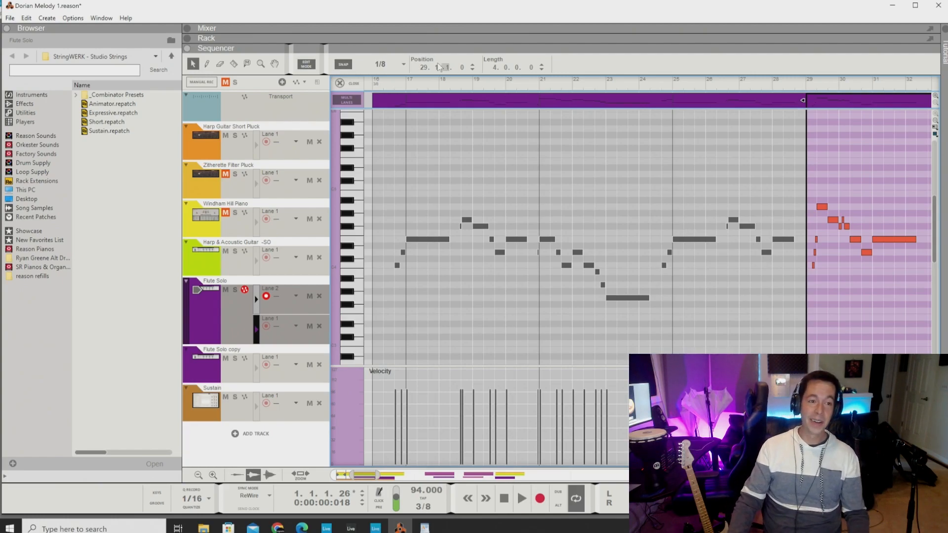
{"action": "left_click", "coordinate": [435, 103]}
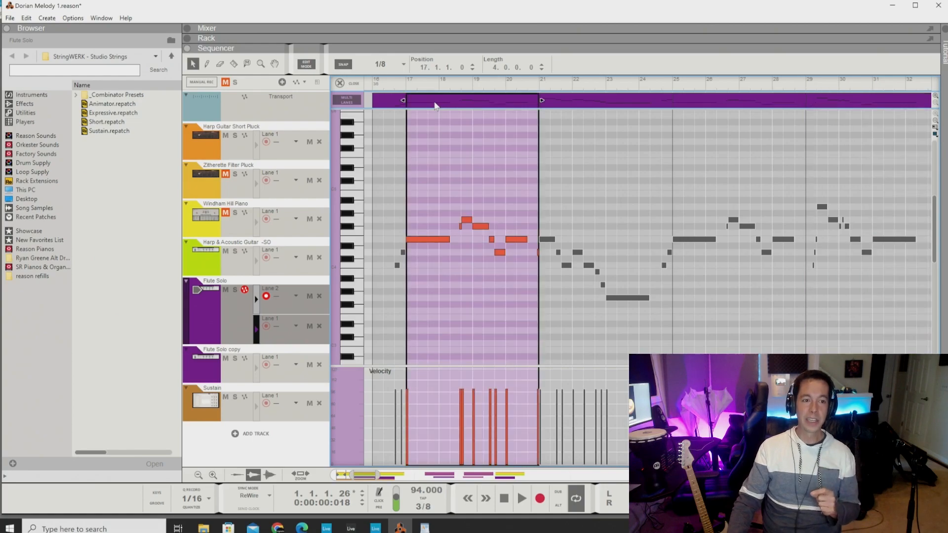
{"action": "left_click", "coordinate": [414, 241]}
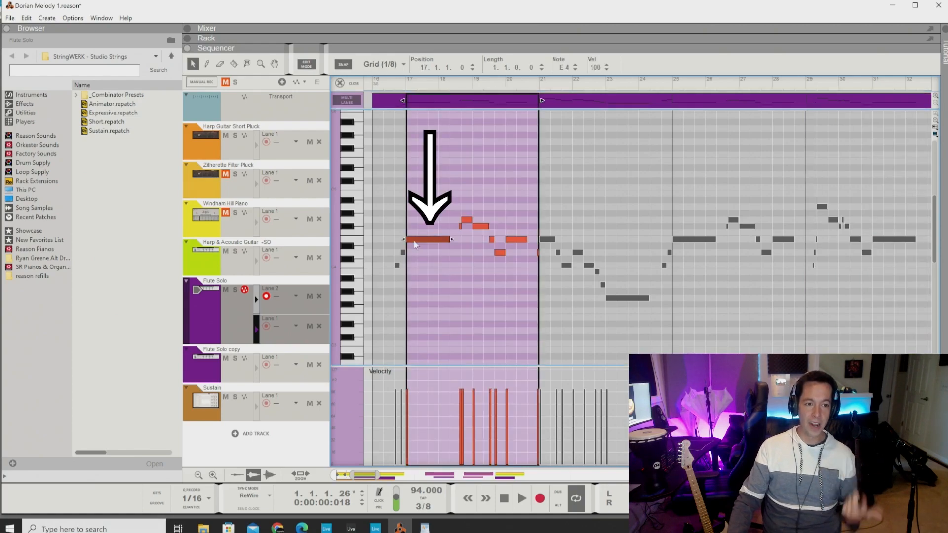
{"action": "left_click", "coordinate": [480, 227]}
{"action": "left_click", "coordinate": [516, 240]}
{"action": "left_click", "coordinate": [547, 240]}
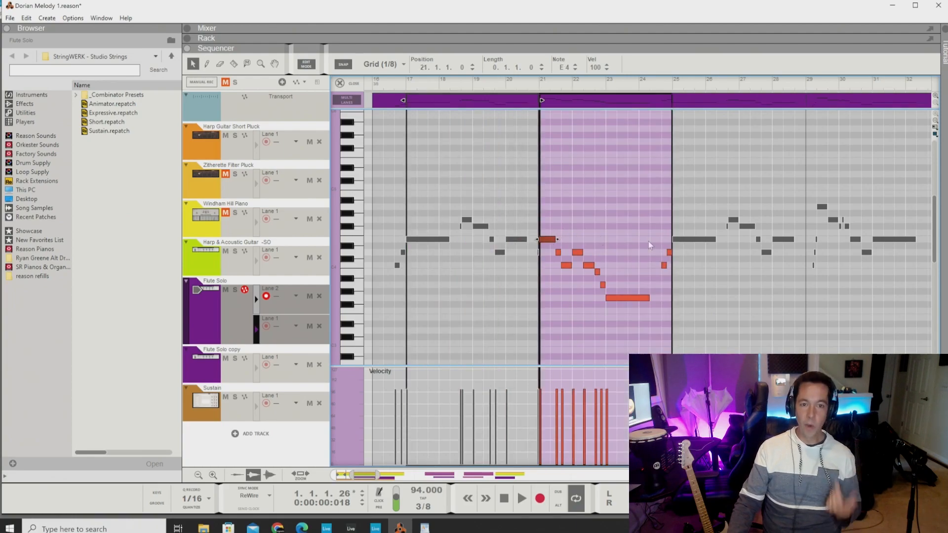
{"action": "left_click", "coordinate": [695, 239]}
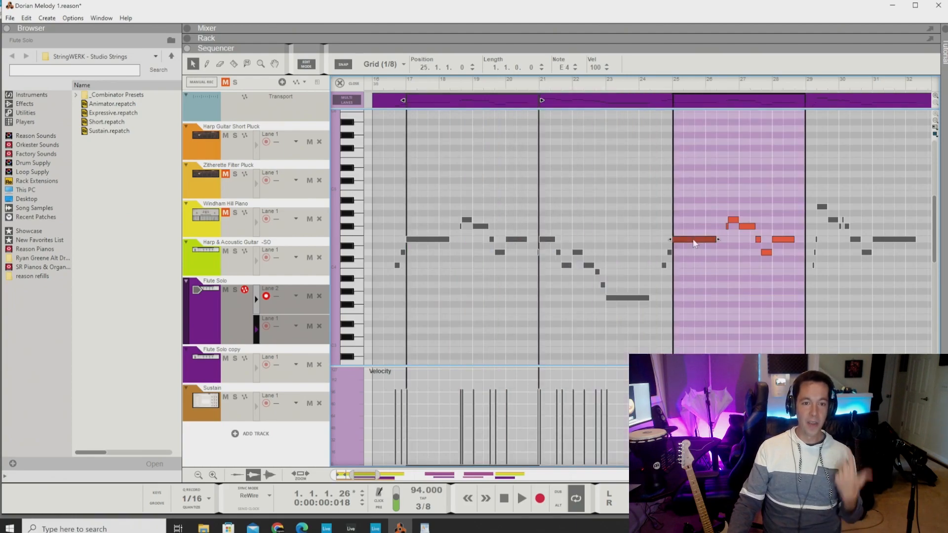
Step: Open the flute clip at bar 29 and examine its notes alongside the preceding phrases
{"action": "left_click", "coordinate": [832, 105]}
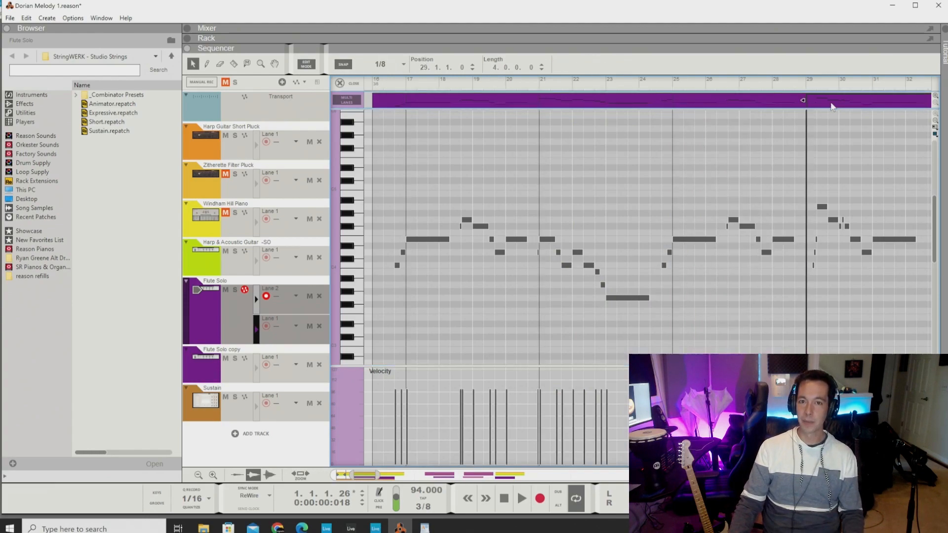
{"action": "double_click", "coordinate": [831, 105]}
{"action": "scroll", "coordinate": [813, 191], "scroll_direction": "up", "scroll_amount": 3}
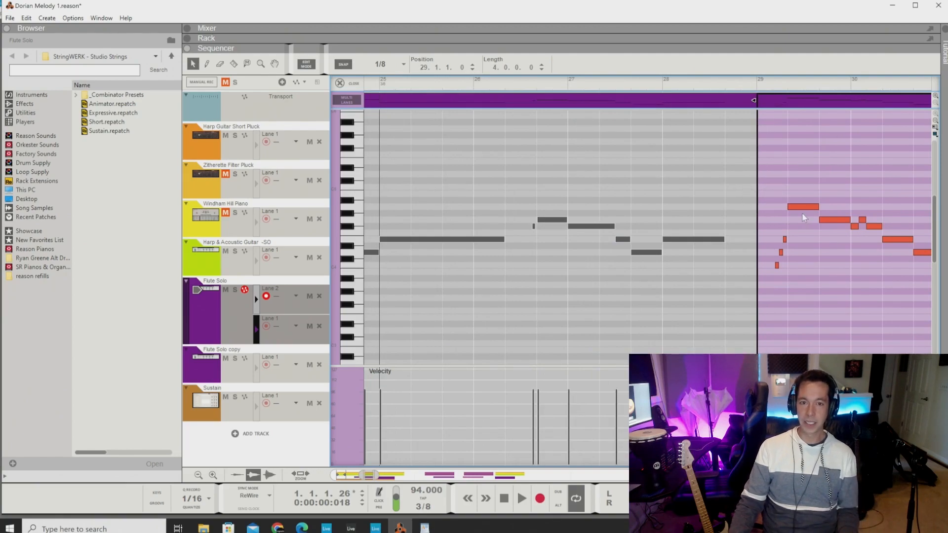
{"action": "scroll", "coordinate": [775, 219], "scroll_direction": "down", "scroll_amount": 3}
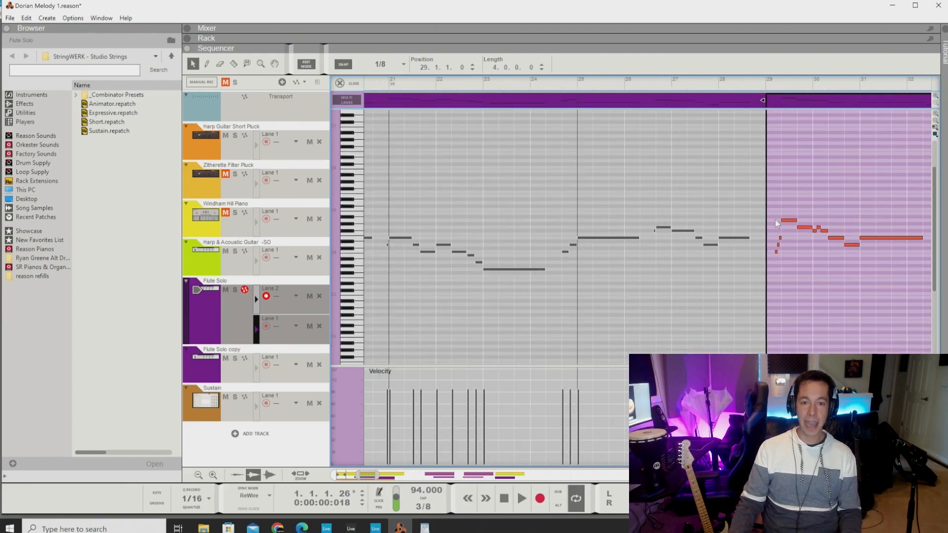
{"action": "scroll", "coordinate": [775, 220], "scroll_direction": "up", "scroll_amount": 2}
{"action": "scroll", "coordinate": [775, 220], "scroll_direction": "down", "scroll_amount": 3}
{"action": "scroll", "coordinate": [775, 221], "scroll_direction": "left", "scroll_amount": 1}
{"action": "scroll", "coordinate": [785, 217], "scroll_direction": "right", "scroll_amount": 1}
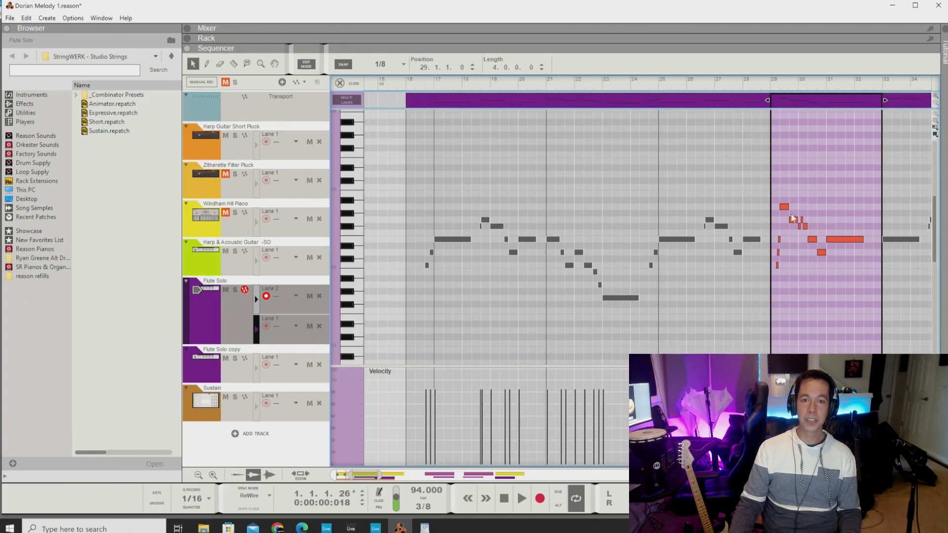
{"action": "scroll", "coordinate": [824, 205], "scroll_direction": "down", "scroll_amount": 2}
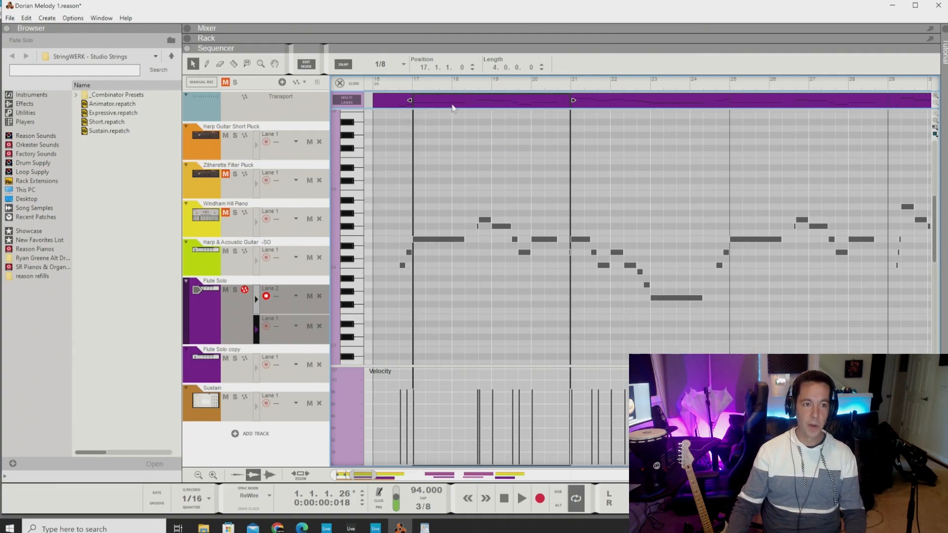
Step: Open the flute clip at bar 17 and inspect its first and last long notes
{"action": "double_click", "coordinate": [452, 105]}
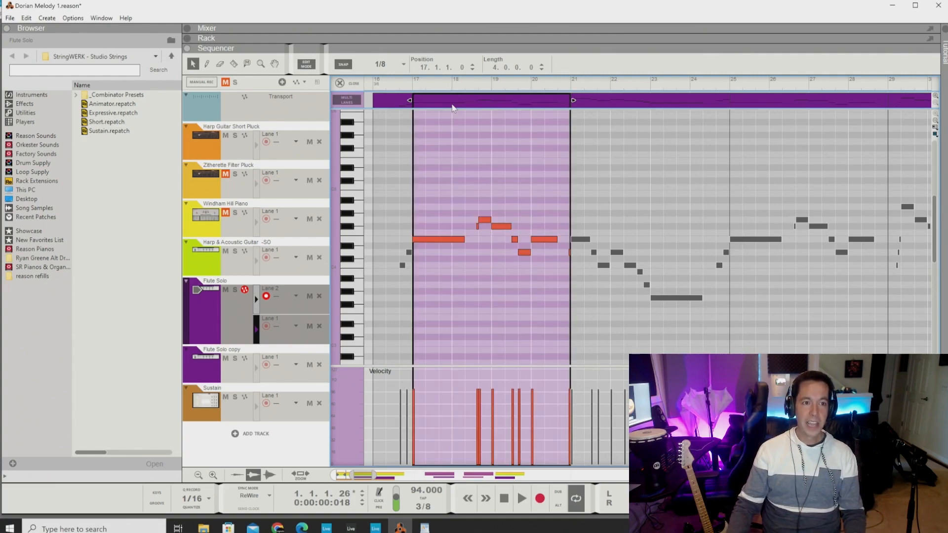
{"action": "left_click", "coordinate": [443, 242]}
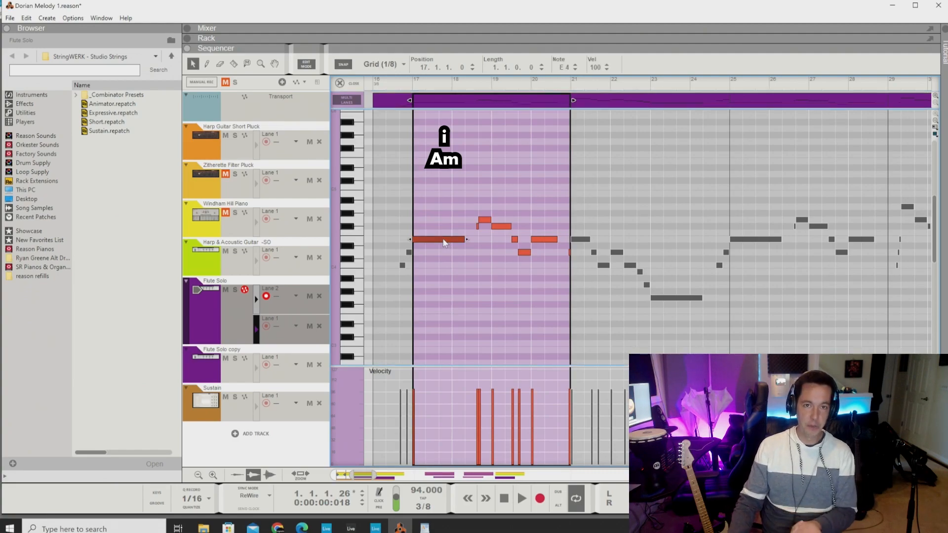
{"action": "left_click", "coordinate": [541, 241]}
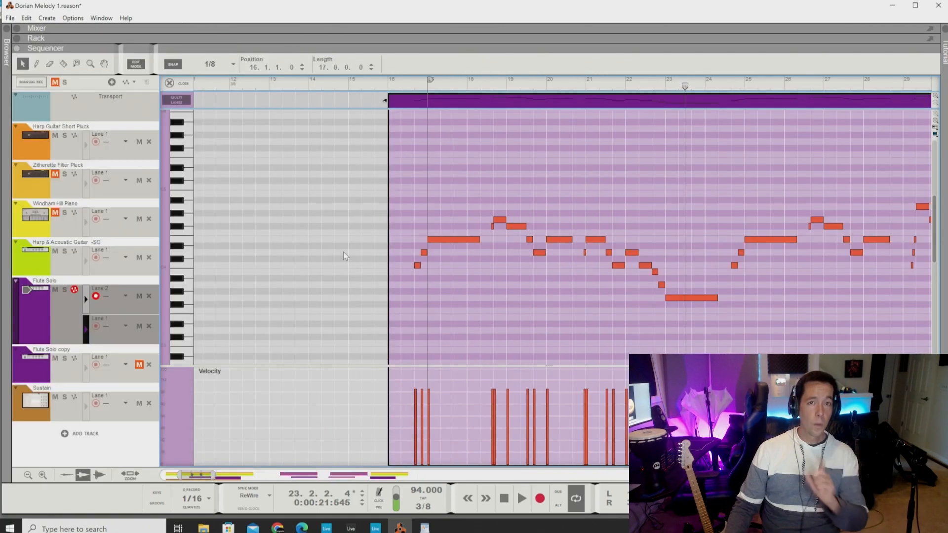
Step: Place the playhead at bar 16 and inspect the two pickup notes leading into the long note at bar 17
{"action": "left_click", "coordinate": [388, 85]}
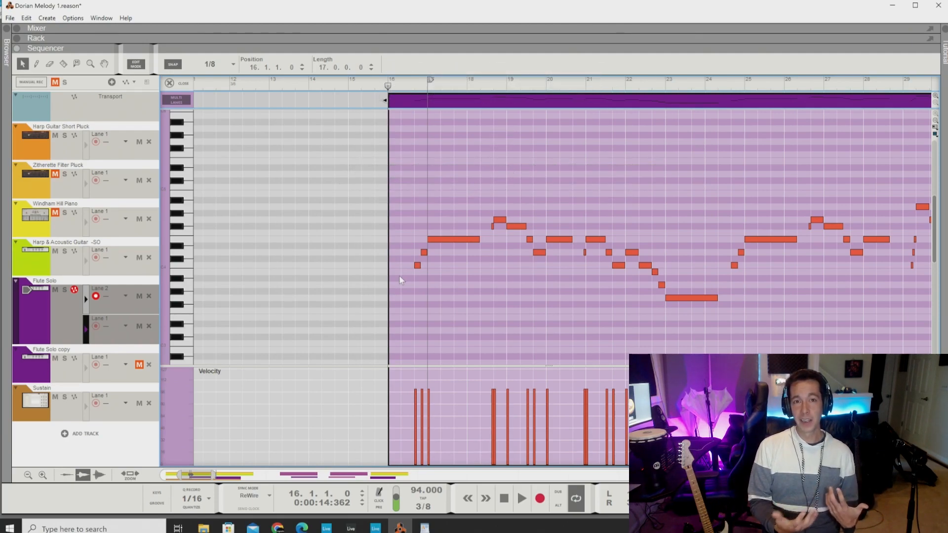
{"action": "left_click", "coordinate": [419, 266]}
{"action": "left_click", "coordinate": [424, 253]}
{"action": "left_click", "coordinate": [432, 240]}
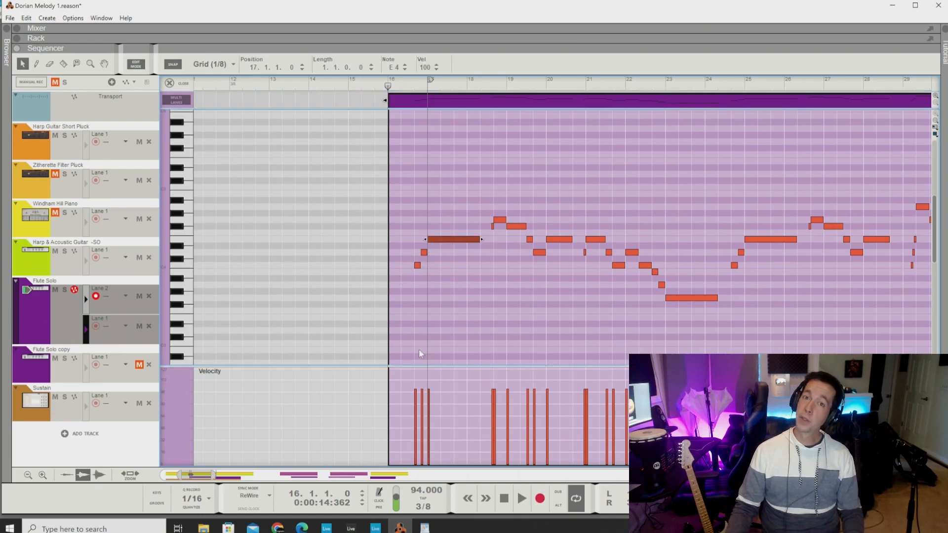
Step: Close the note editor and play the arrangement from bar 9
{"action": "scroll", "coordinate": [286, 137], "scroll_direction": "down", "scroll_amount": 3}
{"action": "scroll", "coordinate": [286, 137], "scroll_direction": "left", "scroll_amount": 2}
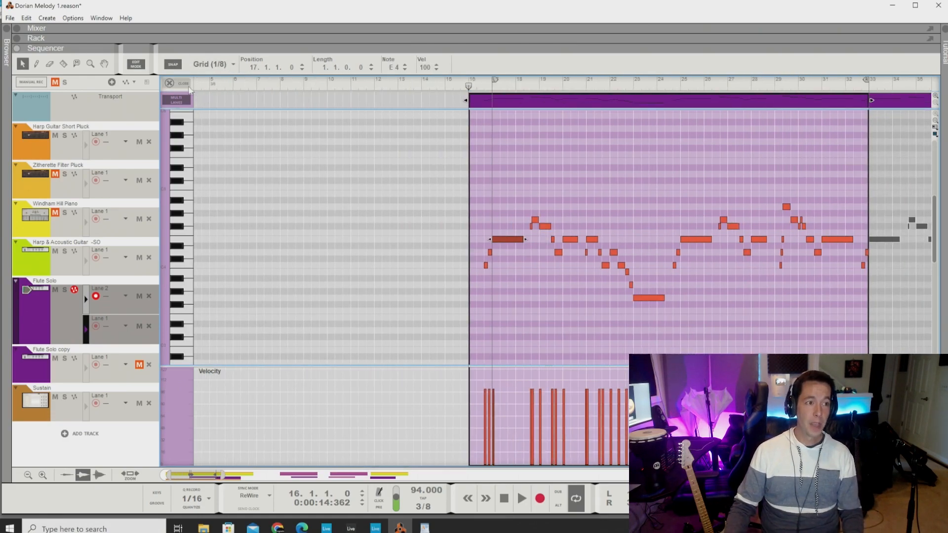
{"action": "left_click", "coordinate": [188, 86]}
{"action": "left_click", "coordinate": [292, 86]}
{"action": "left_click_drag", "start_coordinate": [291, 86], "coordinate": [297, 87]}
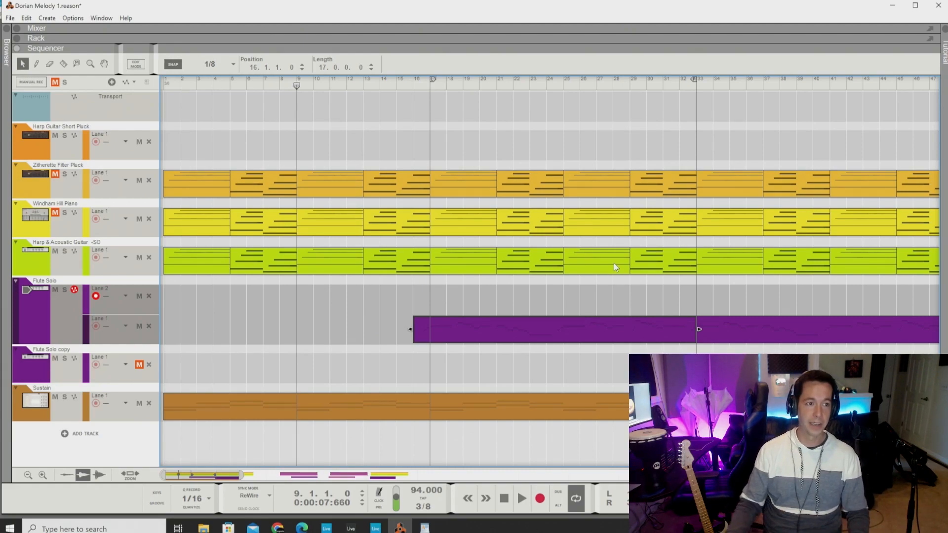
{"action": "key", "text": "space"}
Step: Open the Flute Solo clip at bar 16, follow its notes through bar 32 during playback, and stop playback
{"action": "scroll", "coordinate": [461, 351], "scroll_direction": "up", "scroll_amount": 1}
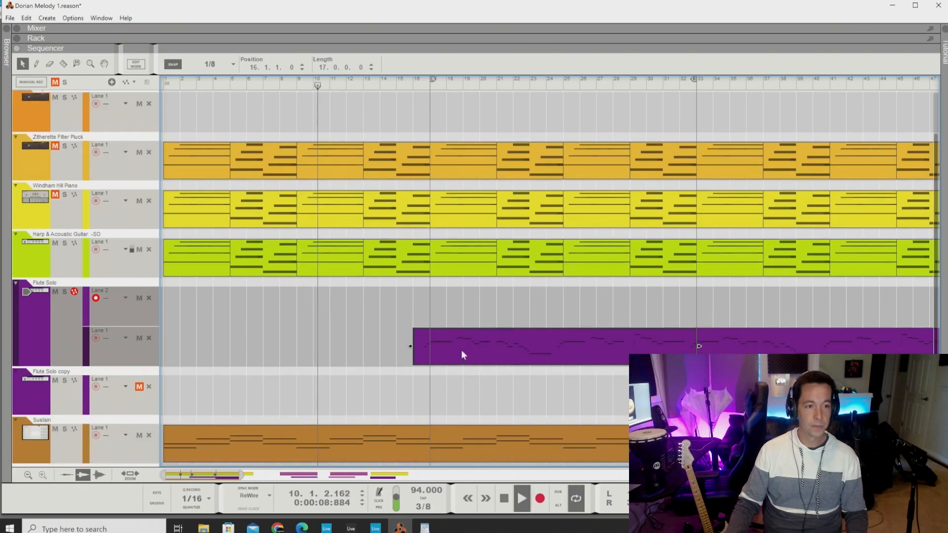
{"action": "scroll", "coordinate": [461, 350], "scroll_direction": "up", "scroll_amount": 1}
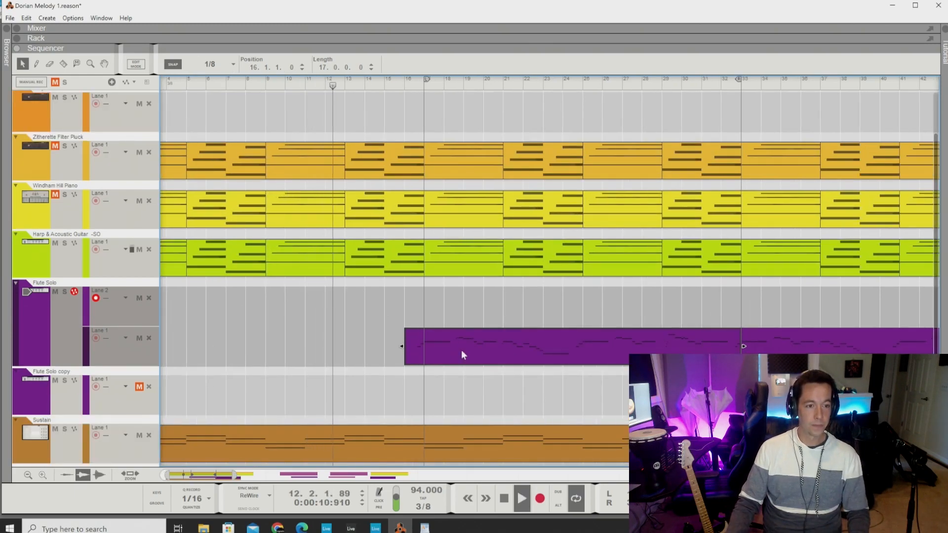
{"action": "double_click", "coordinate": [461, 350]}
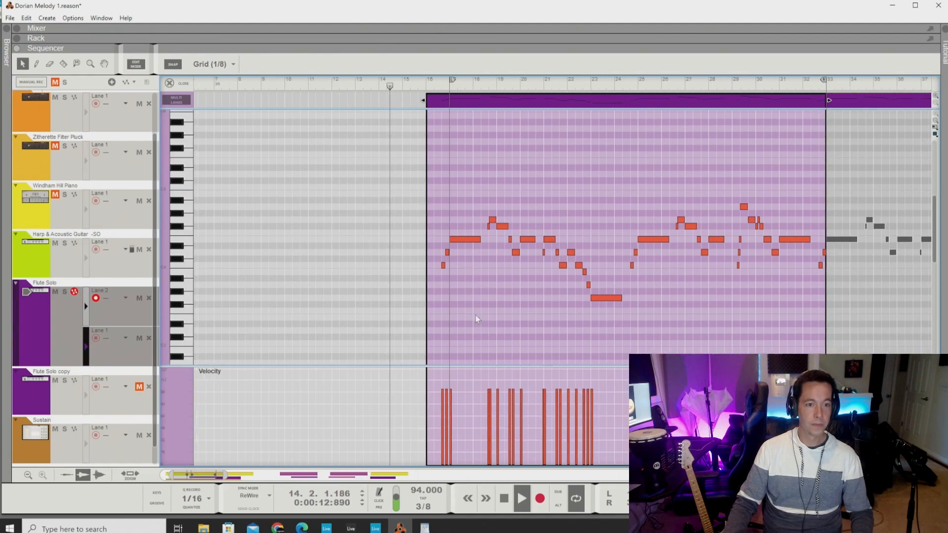
{"action": "scroll", "coordinate": [475, 315], "scroll_direction": "up", "scroll_amount": 2}
{"action": "scroll", "coordinate": [475, 315], "scroll_direction": "right", "scroll_amount": 3}
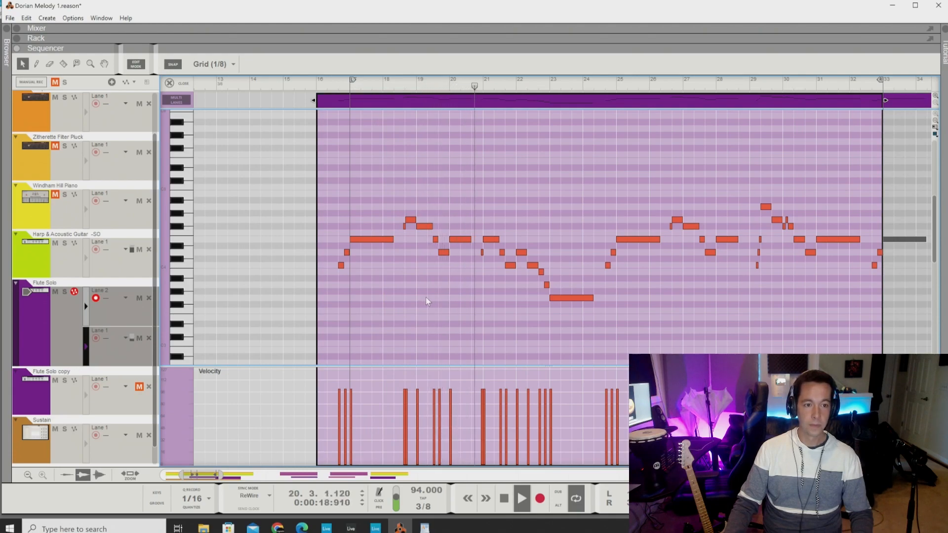
{"action": "scroll", "coordinate": [429, 301], "scroll_direction": "right", "scroll_amount": 1}
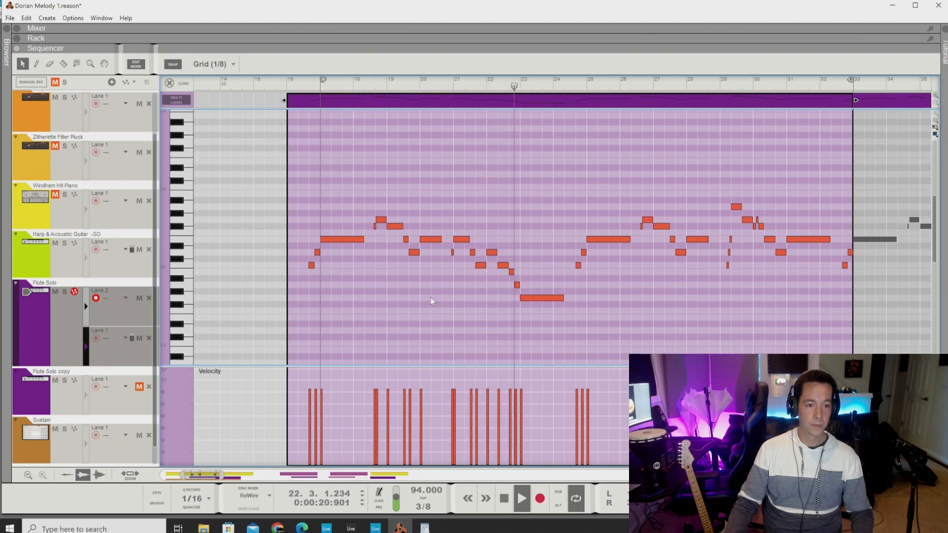
{"action": "scroll", "coordinate": [431, 302], "scroll_direction": "right", "scroll_amount": 4}
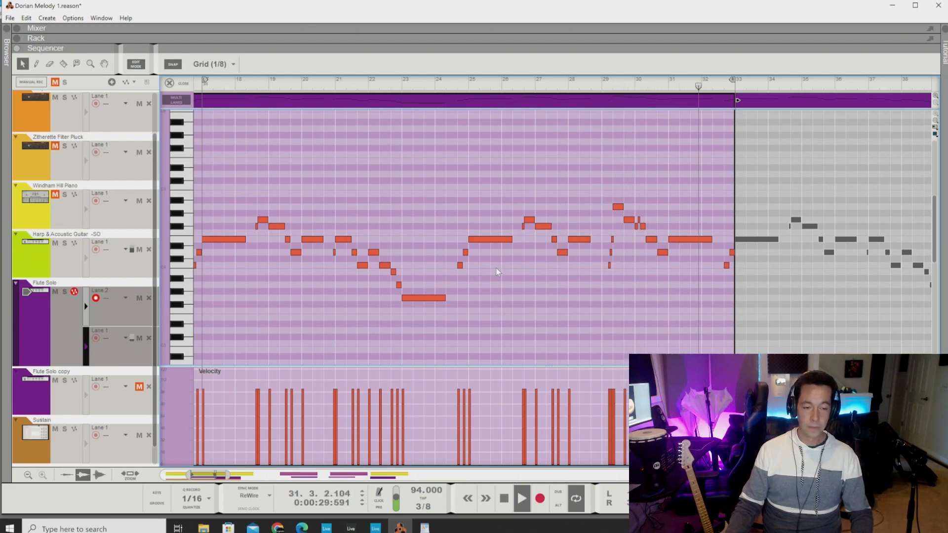
{"action": "key", "text": "space"}
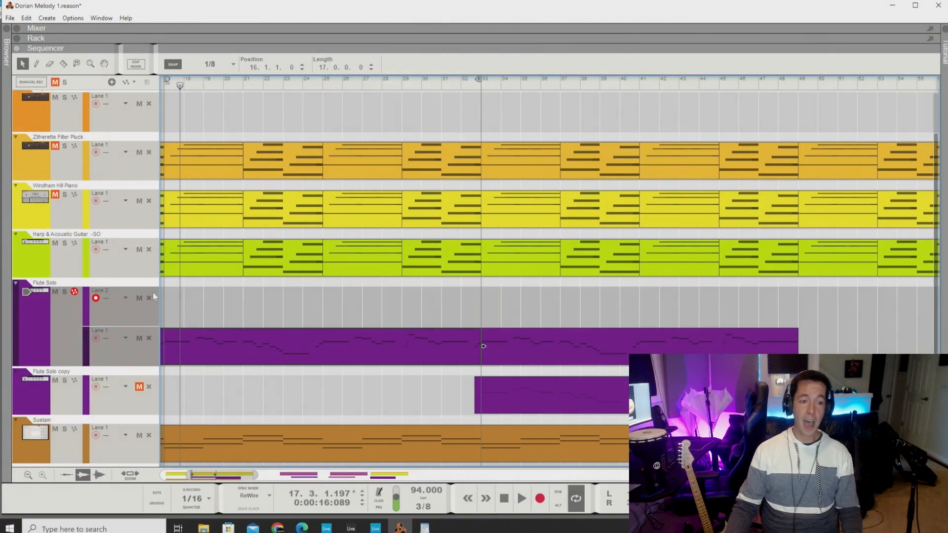
Step: Open the Flute Solo copy clip for note editing and examine its whole melody up to bar 49
{"action": "double_click", "coordinate": [531, 393]}
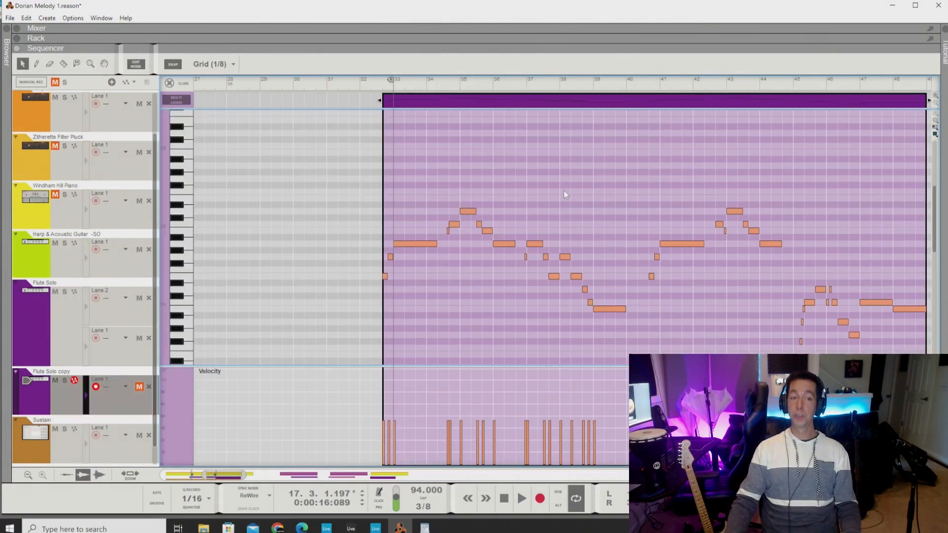
{"action": "scroll", "coordinate": [455, 233], "scroll_direction": "up", "scroll_amount": 3}
{"action": "scroll", "coordinate": [455, 233], "scroll_direction": "down", "scroll_amount": 2}
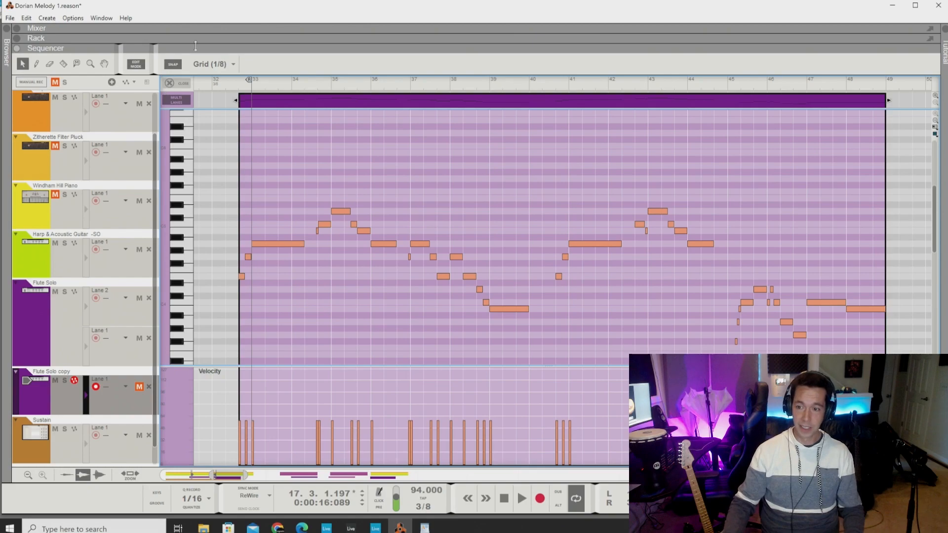
Step: Mute the Flute Solo track and place the playhead at the start of the Flute Solo copy clip, at 32.3
{"action": "left_click", "coordinate": [56, 291]}
{"action": "left_click", "coordinate": [229, 88]}
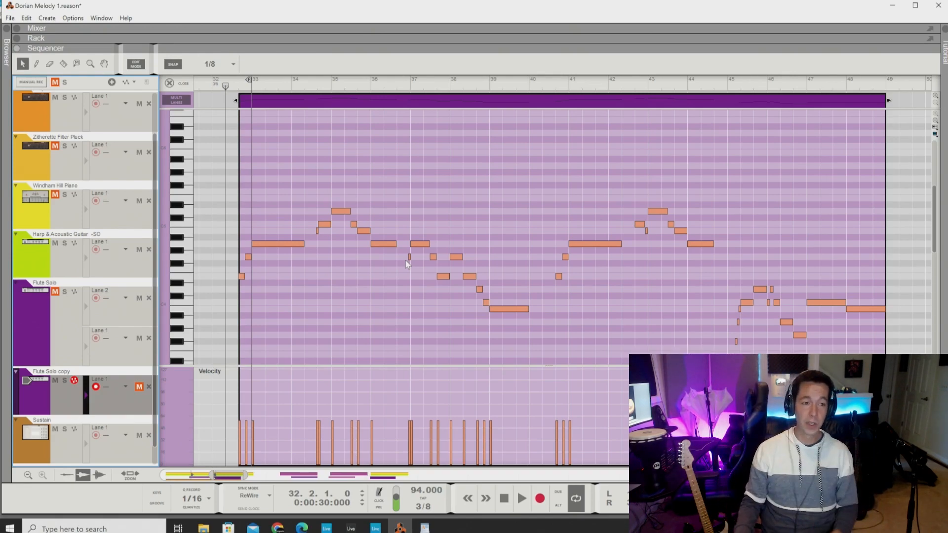
{"action": "left_click_drag", "start_coordinate": [225, 85], "coordinate": [239, 87]}
Step: Unmute the Flute Solo copy track's lane and try to play its clip from the beginning
{"action": "key", "text": "space"}
{"action": "key", "text": "space"}
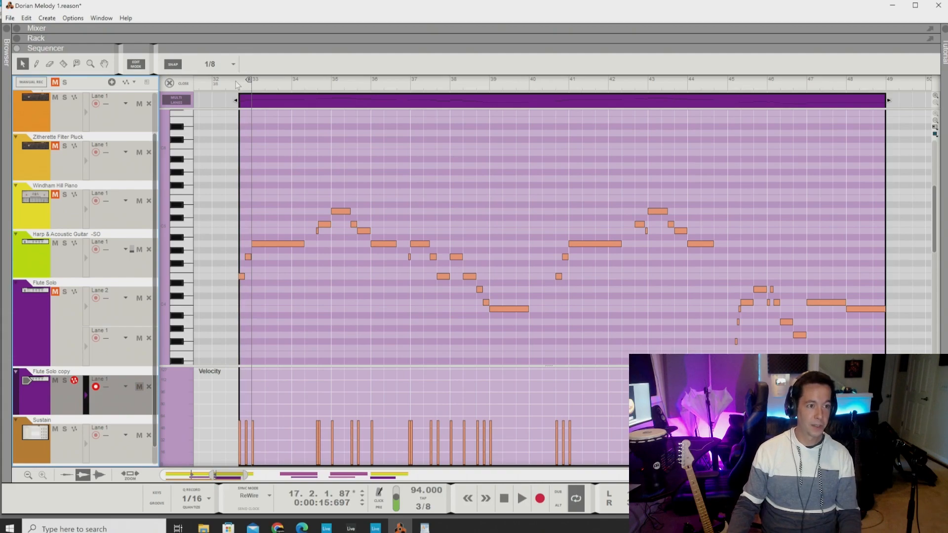
{"action": "key", "text": "space"}
{"action": "key", "text": "space"}
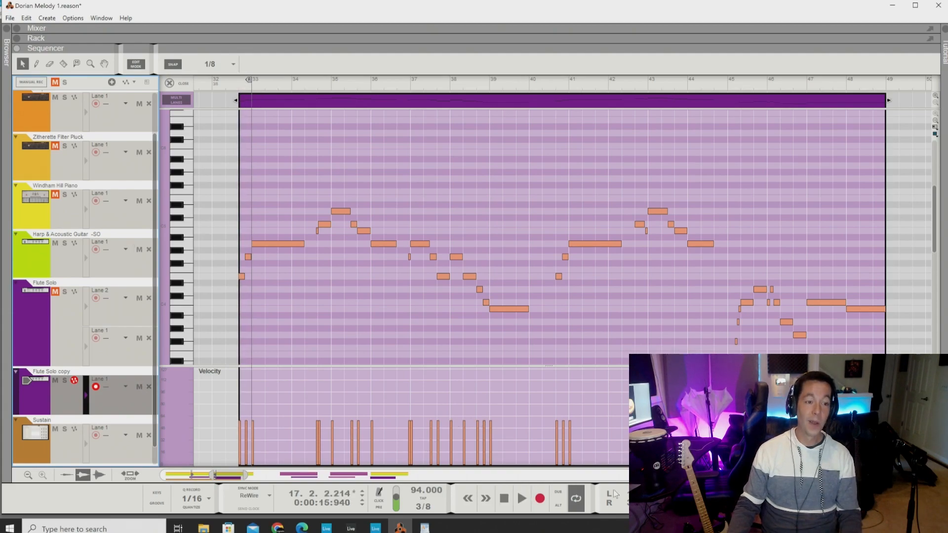
Step: Turn off looping and play the Flute Solo copy clip from 32.3 to about bar 48
{"action": "left_click", "coordinate": [249, 84]}
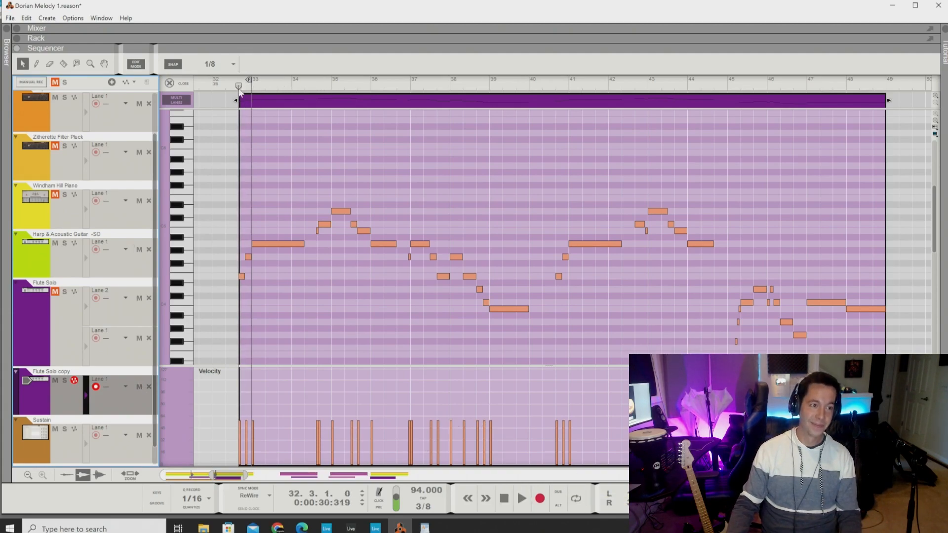
{"action": "key", "text": "space"}
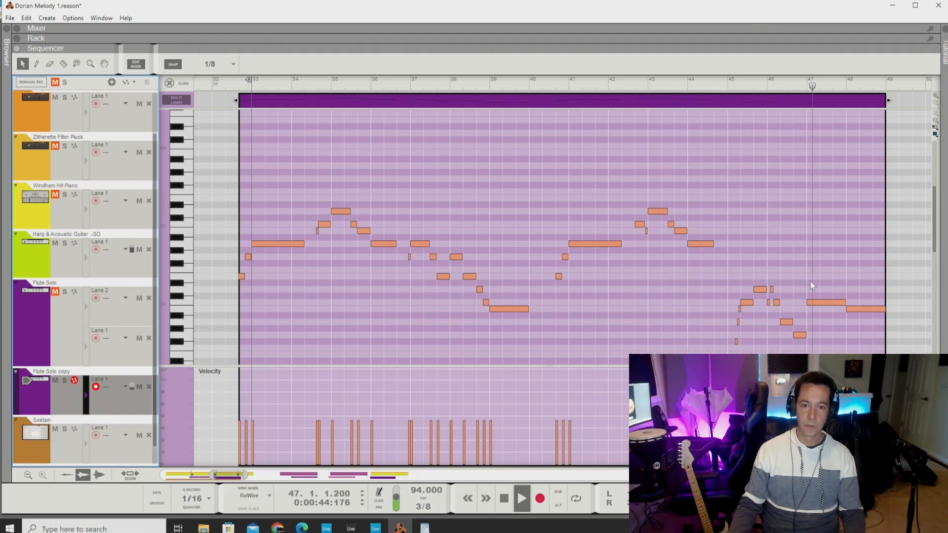
{"action": "key", "text": "space"}
Step: Select the low closing notes from bar 45 onward in the Flute Solo copy clip, and unmute the Flute Solo track
{"action": "left_click_drag", "start_coordinate": [727, 268], "coordinate": [879, 340]}
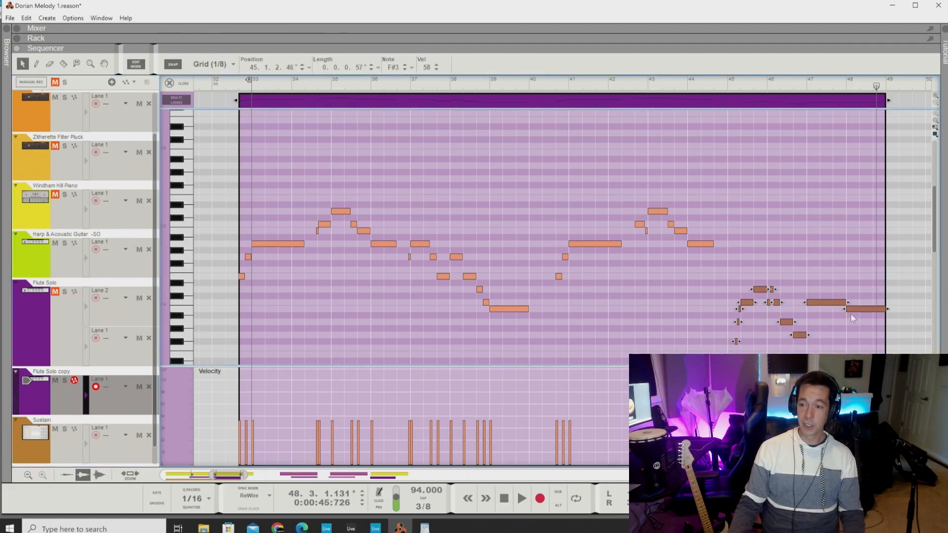
{"action": "scroll", "coordinate": [850, 315], "scroll_direction": "down", "scroll_amount": 2}
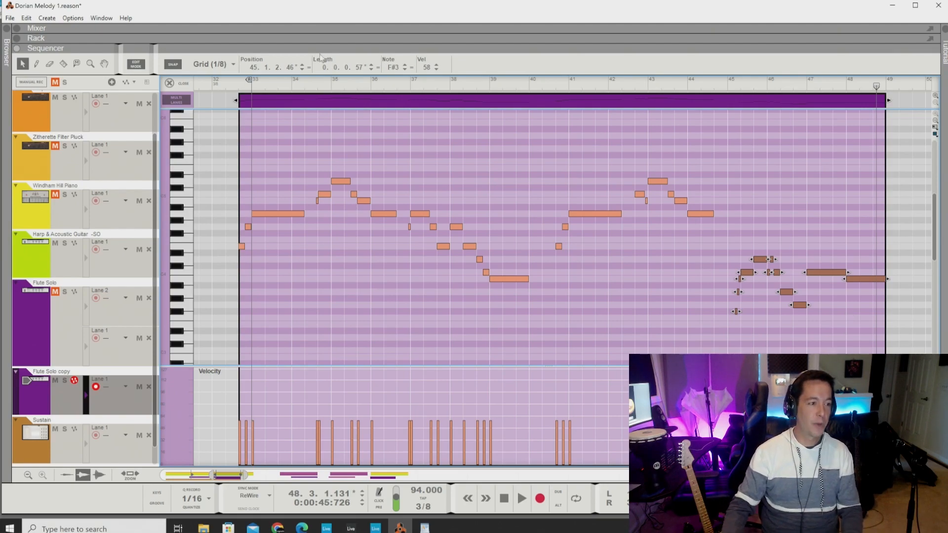
{"action": "left_click", "coordinate": [54, 292]}
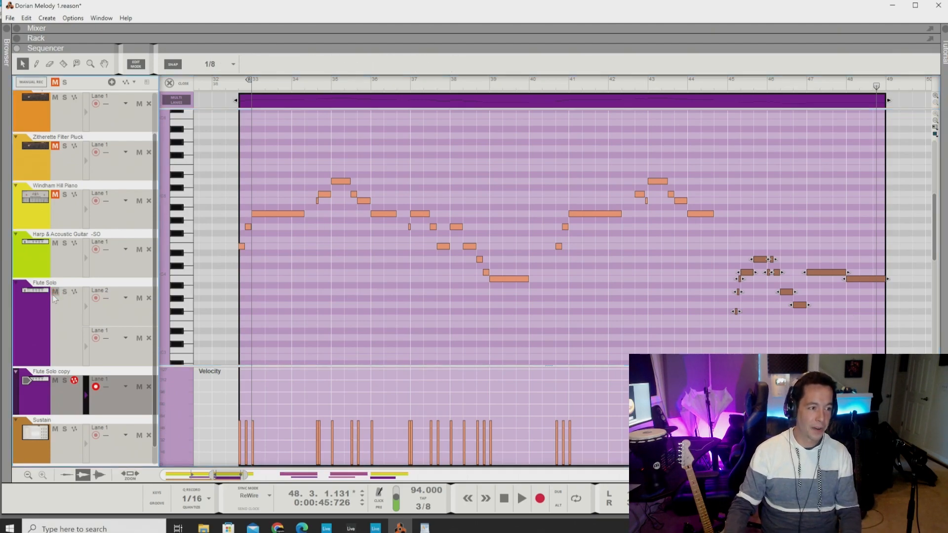
Step: Close the Flute Solo copy clip's note editor and set the loop range from bar 33 to bar 49
{"action": "left_click", "coordinate": [171, 83]}
{"action": "scroll", "coordinate": [327, 114], "scroll_direction": "left", "scroll_amount": 3}
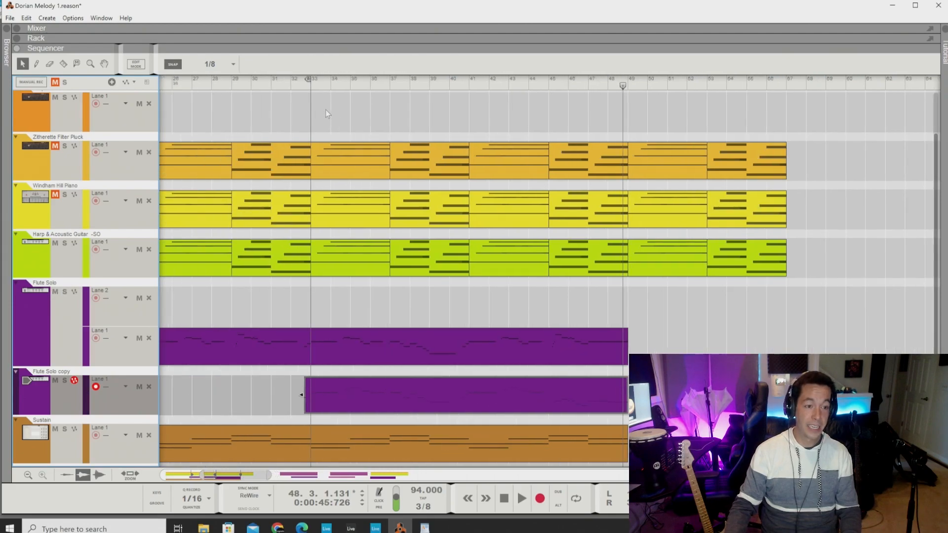
{"action": "left_click_drag", "start_coordinate": [309, 80], "coordinate": [628, 158]}
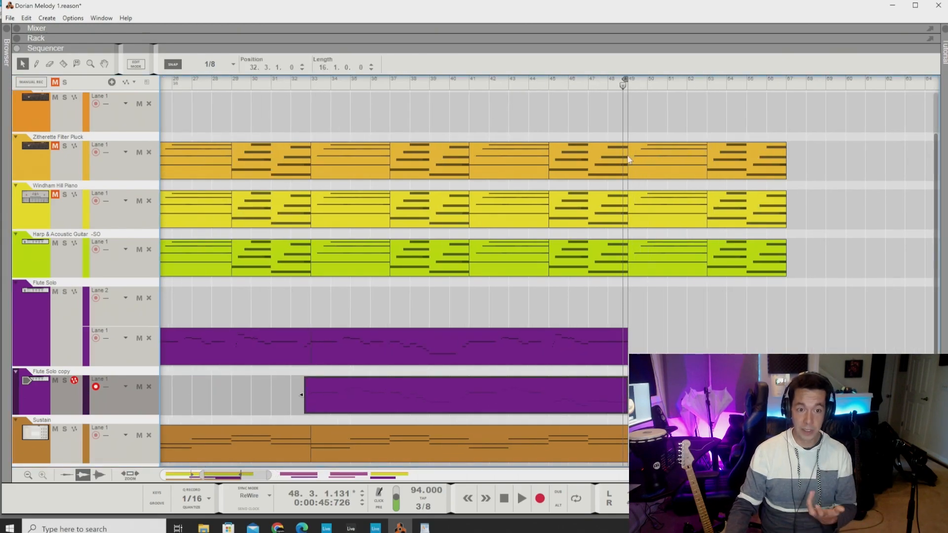
{"action": "scroll", "coordinate": [256, 152], "scroll_direction": "down", "scroll_amount": 3}
{"action": "scroll", "coordinate": [256, 151], "scroll_direction": "left", "scroll_amount": 4}
{"action": "left_click_drag", "start_coordinate": [256, 80], "coordinate": [443, 152]}
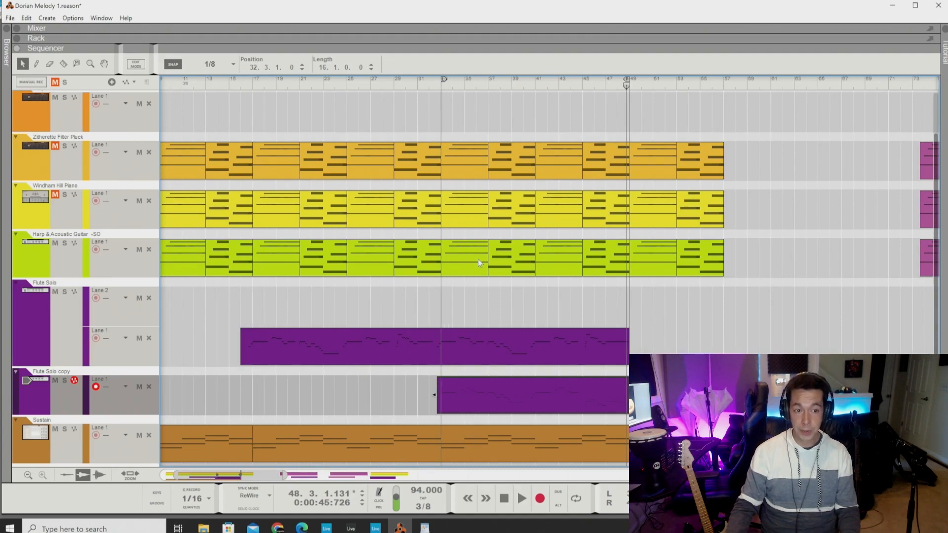
Step: Turn on looping and play both flute parts from 32.2, with the Flute Solo copy clip open for note editing
{"action": "scroll", "coordinate": [478, 259], "scroll_direction": "up", "scroll_amount": 2}
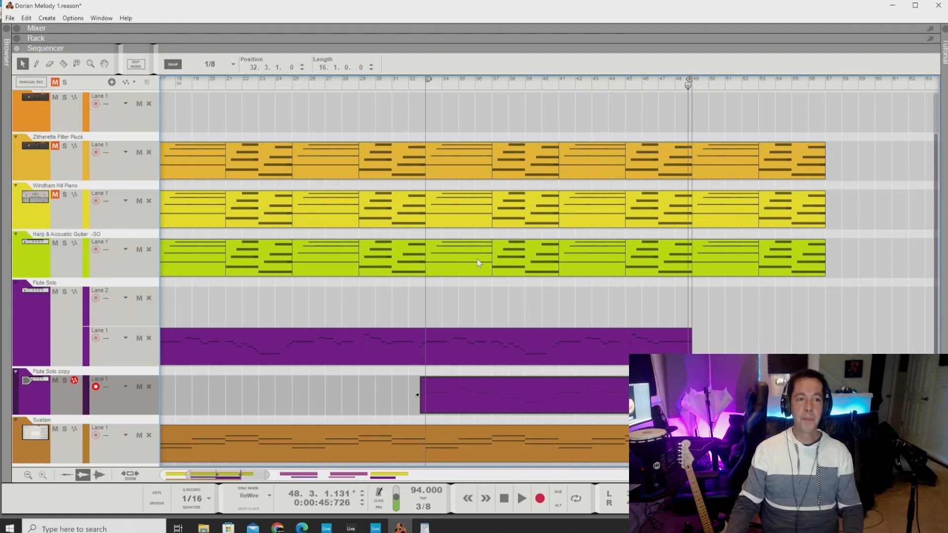
{"action": "left_click", "coordinate": [418, 87]}
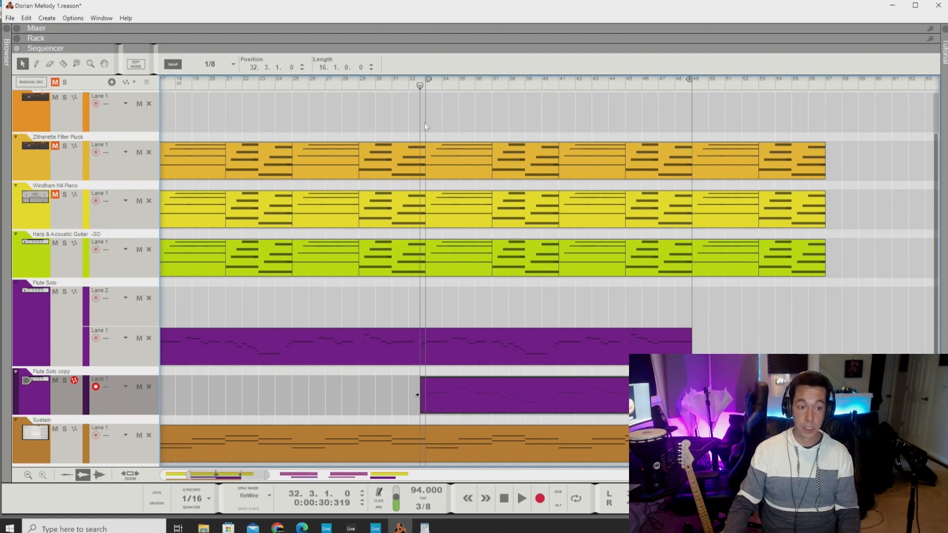
{"action": "left_click", "coordinate": [576, 499]}
{"action": "left_click_drag", "start_coordinate": [403, 87], "coordinate": [414, 88]}
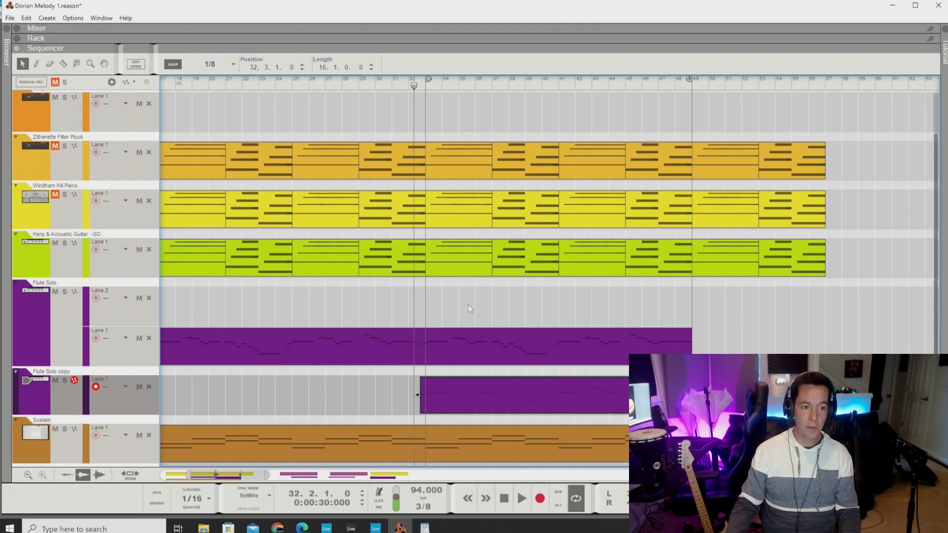
{"action": "key", "text": "space"}
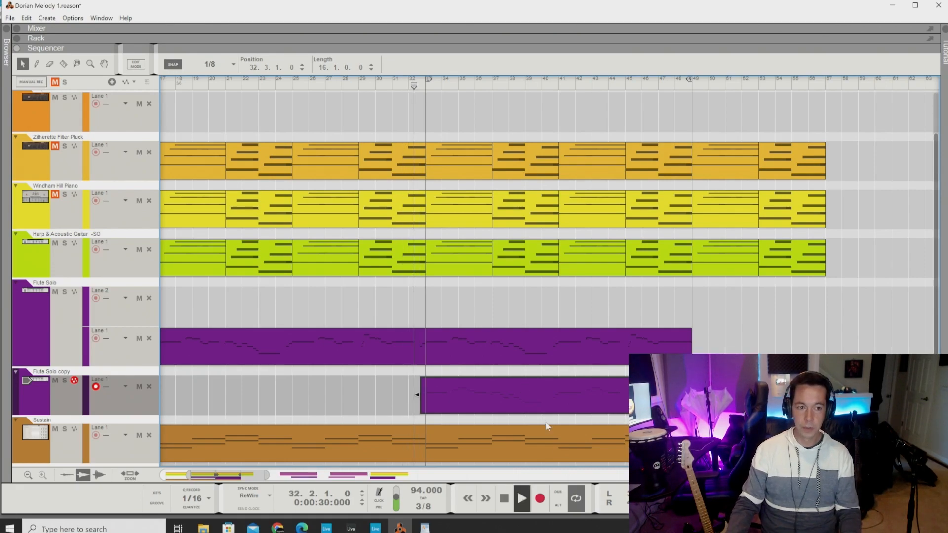
{"action": "double_click", "coordinate": [499, 396]}
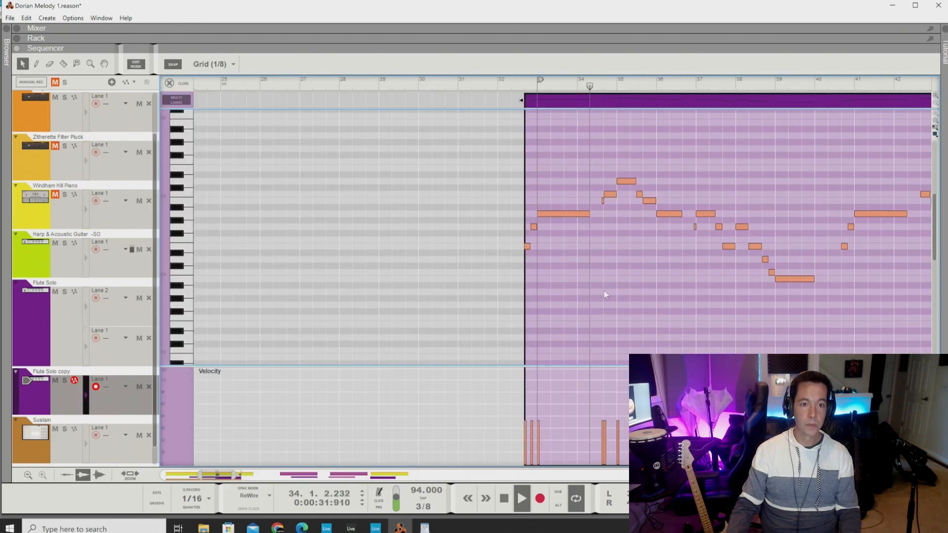